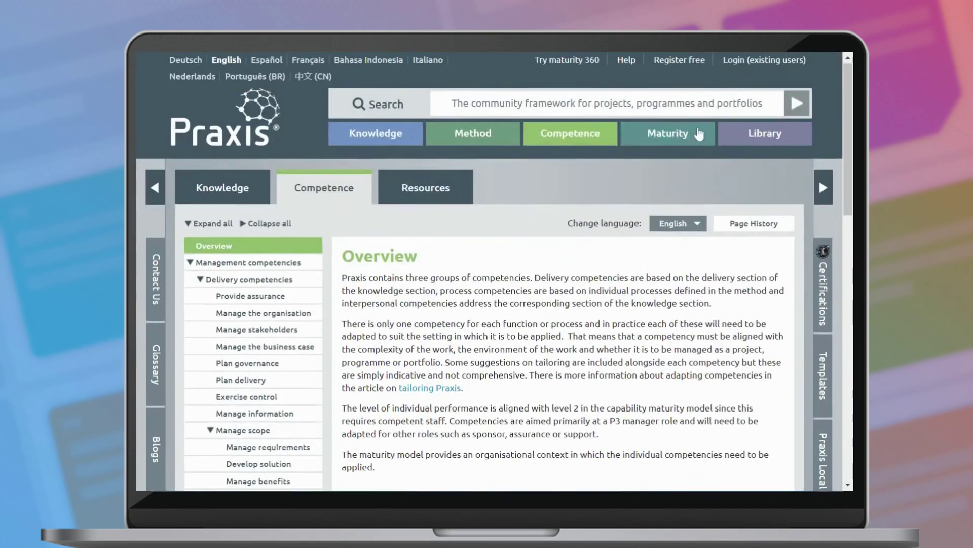
# Step: View the Praxis Maturity overview, then go to the Library overview page
pyautogui.click(699, 135)
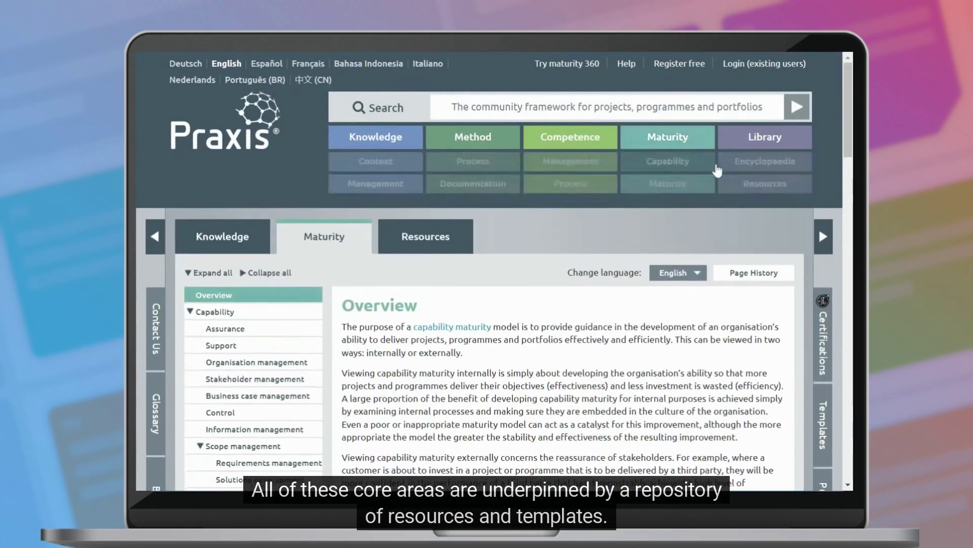
pyautogui.scroll(-3, 744, 242)
pyautogui.scroll(-3, 744, 242)
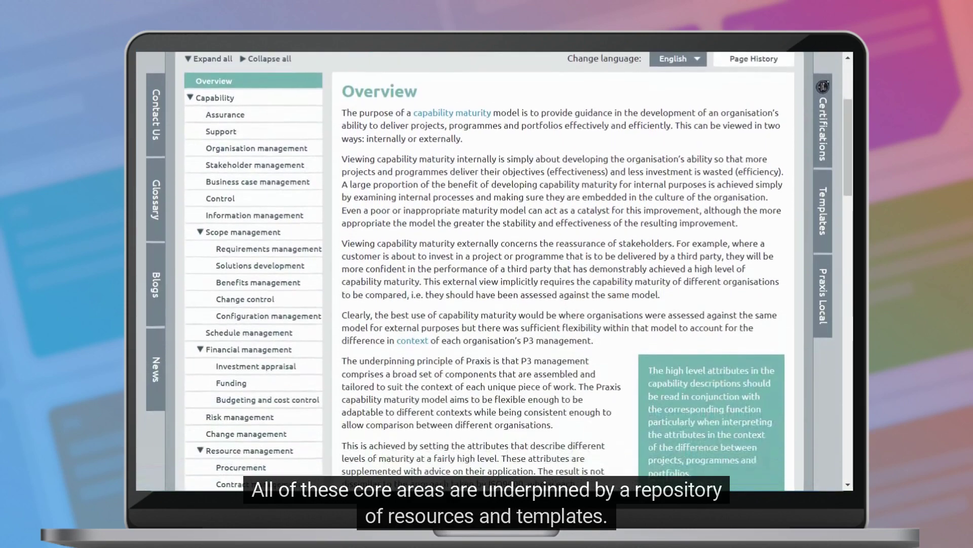
pyautogui.scroll(6, 745, 241)
pyautogui.click(765, 137)
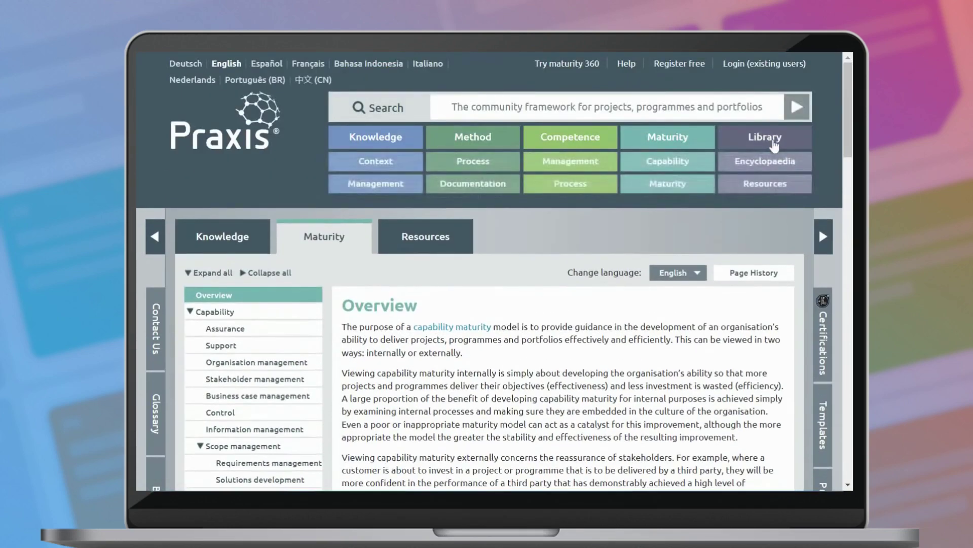
pyautogui.scroll(-2, 701, 240)
pyautogui.scroll(-2, 700, 241)
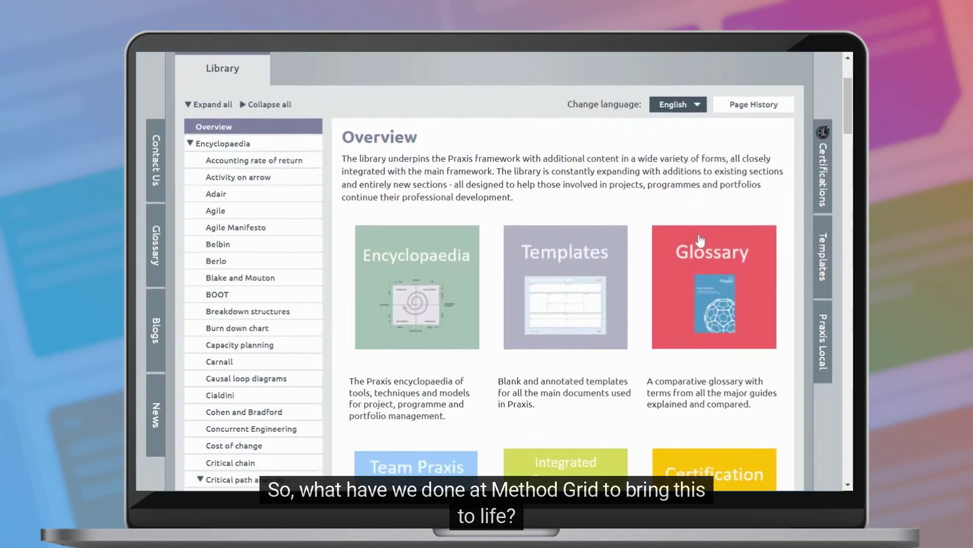
pyautogui.scroll(-3, 701, 240)
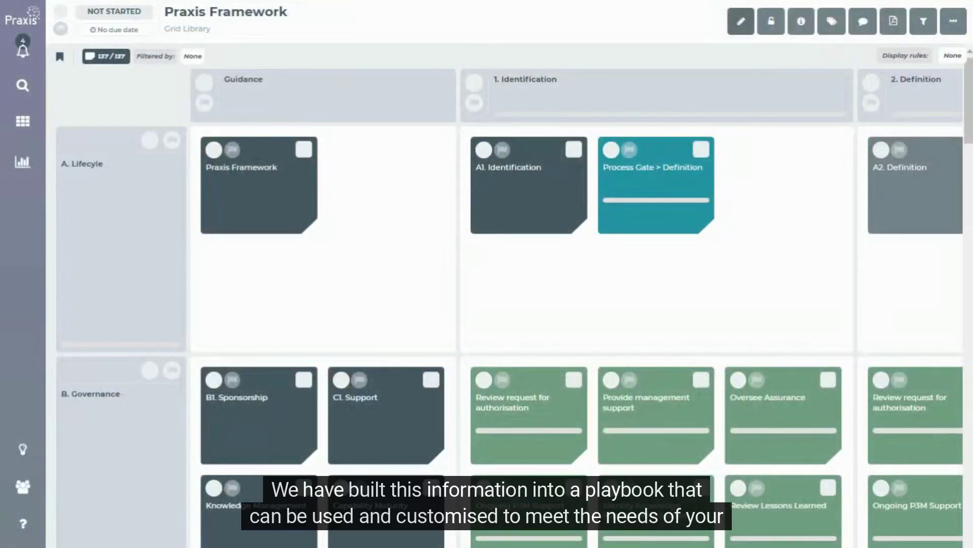
pyautogui.scroll(-2, 748, 265)
pyautogui.scroll(-2, 747, 264)
pyautogui.scroll(-2, 747, 263)
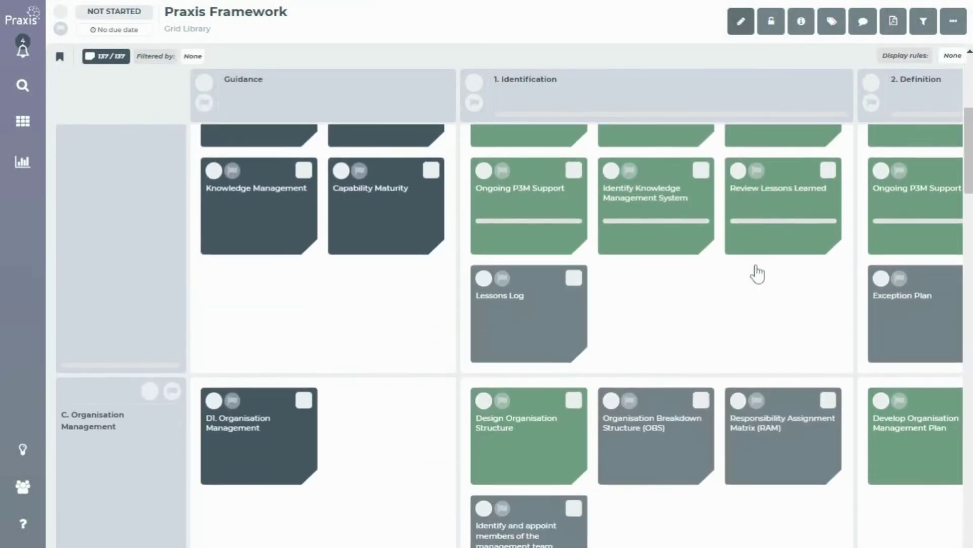
pyautogui.scroll(-3, 754, 268)
pyautogui.scroll(-3, 755, 268)
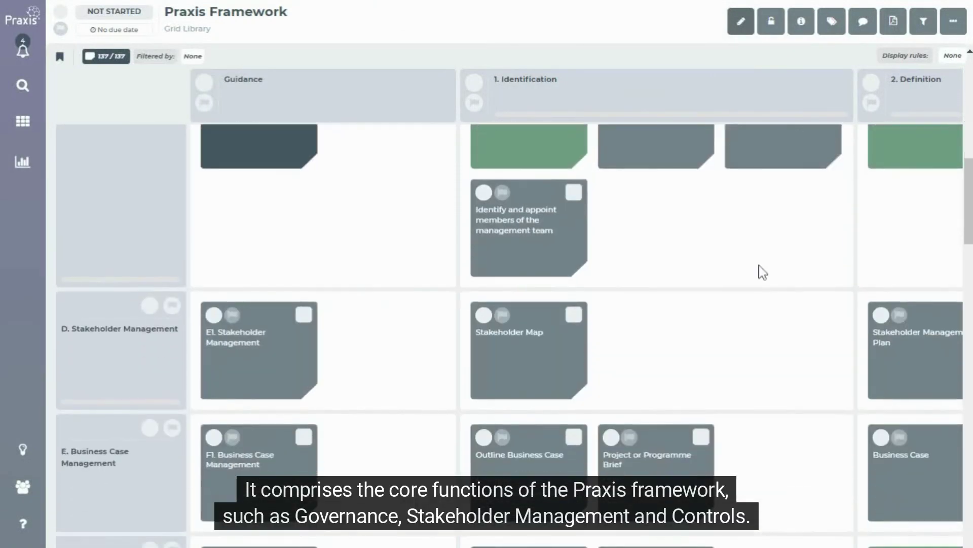
pyautogui.scroll(-3, 763, 271)
pyautogui.scroll(-3, 763, 271)
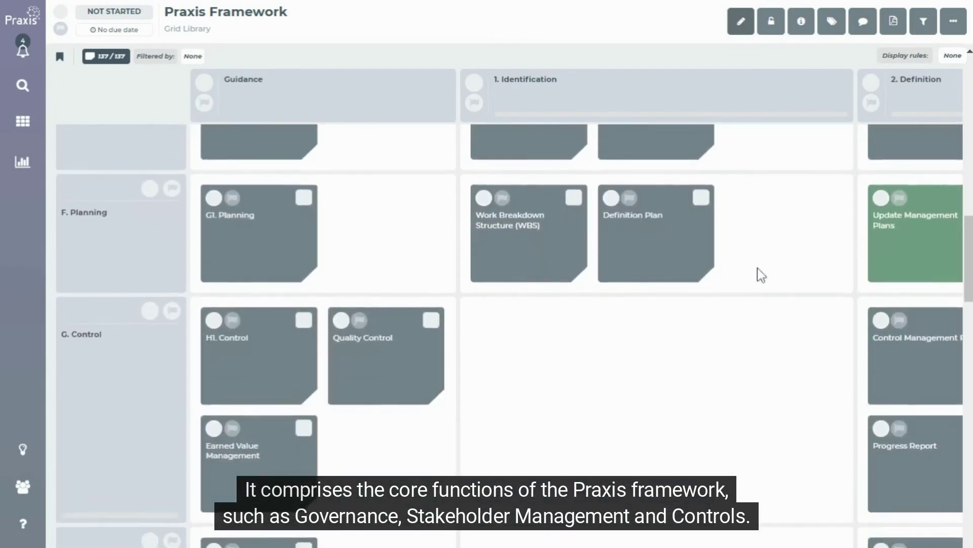
pyautogui.scroll(-3, 758, 268)
pyautogui.scroll(-3, 757, 268)
pyautogui.scroll(-2, 758, 267)
pyautogui.scroll(-3, 758, 274)
pyautogui.scroll(-2, 758, 274)
pyautogui.scroll(-2, 761, 274)
pyautogui.scroll(-2, 764, 274)
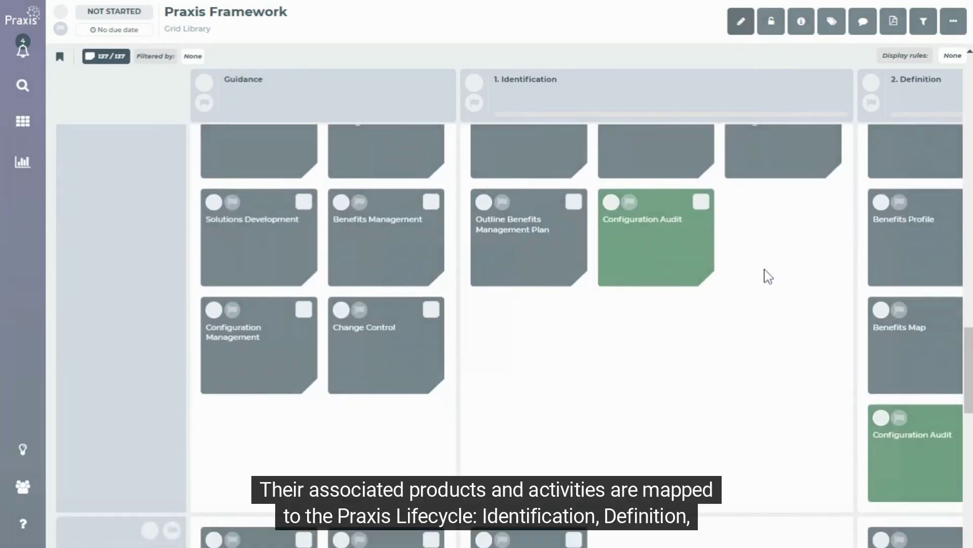
pyautogui.scroll(-3, 769, 276)
pyautogui.scroll(-2, 769, 275)
pyautogui.scroll(-1, 776, 278)
pyautogui.scroll(-3, 780, 280)
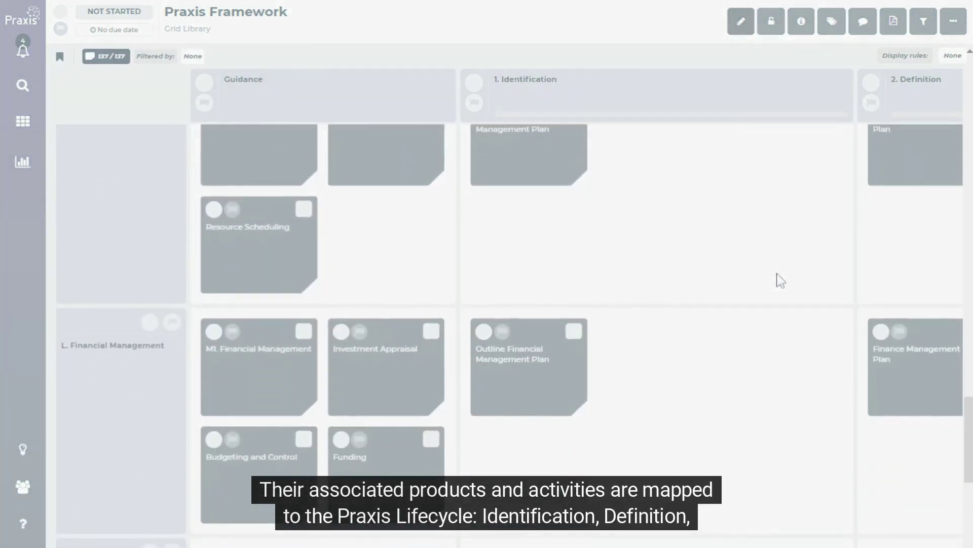
pyautogui.scroll(-3, 781, 279)
pyautogui.scroll(-3, 781, 281)
pyautogui.scroll(-2, 780, 280)
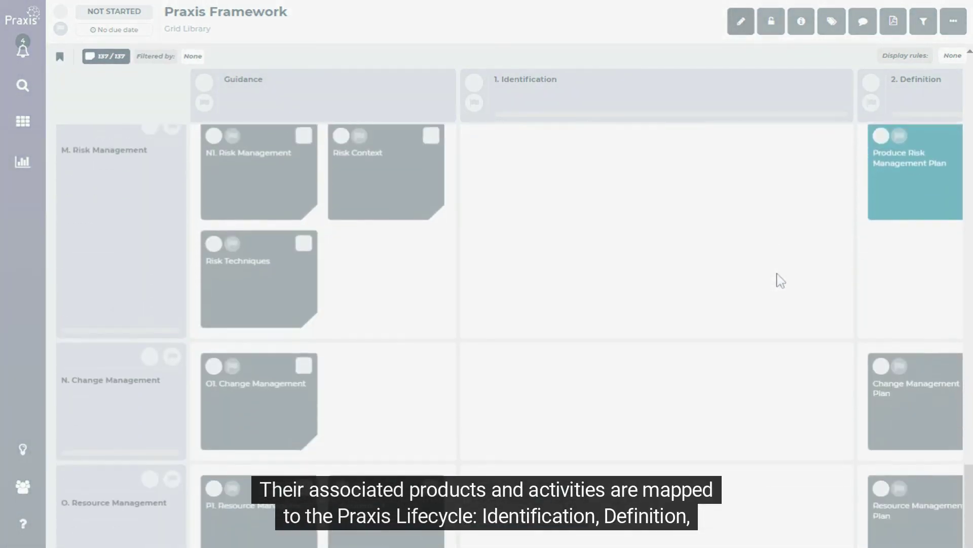
pyautogui.scroll(-3, 781, 280)
pyautogui.scroll(-2, 781, 281)
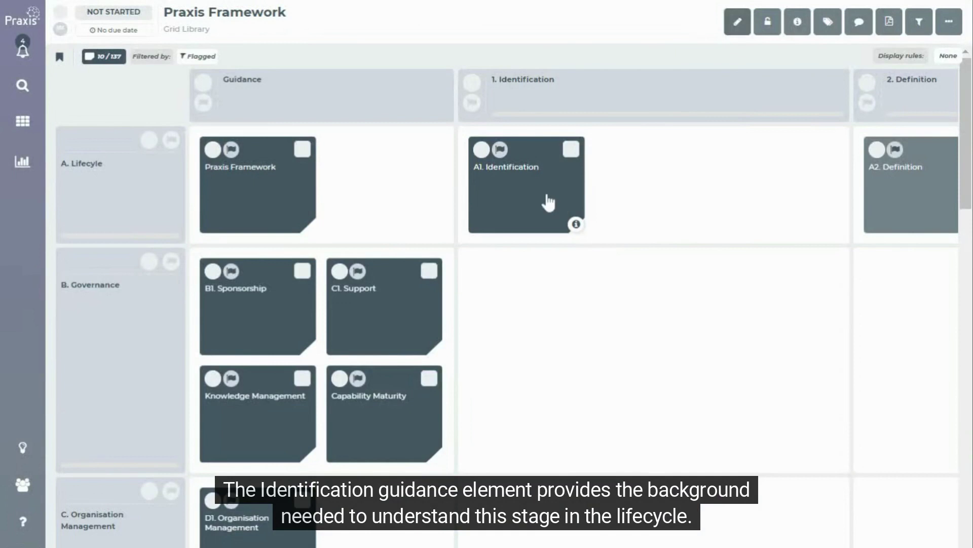
# Step: Open the A1. Identification card's detail dialog
pyautogui.click(549, 202)
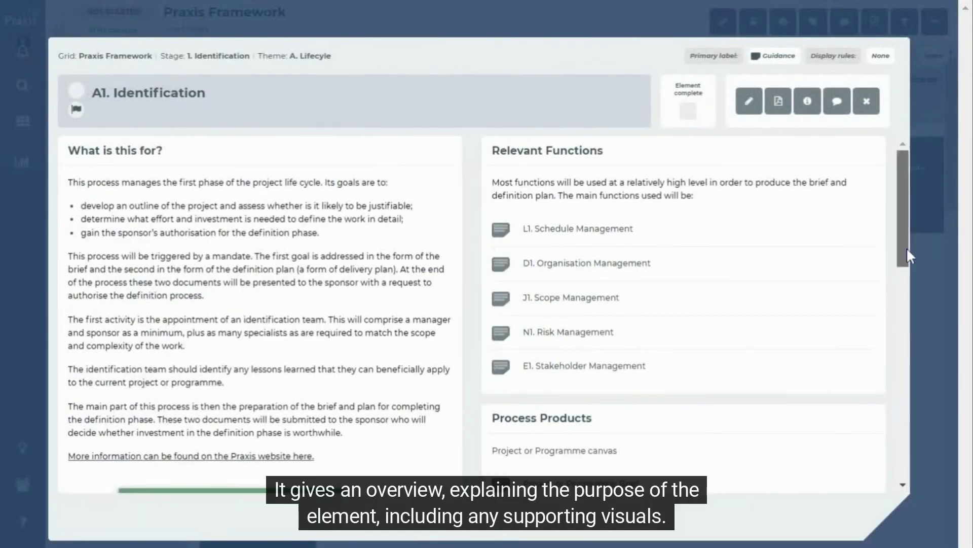
pyautogui.moveTo(907, 248); pyautogui.dragTo(911, 314)
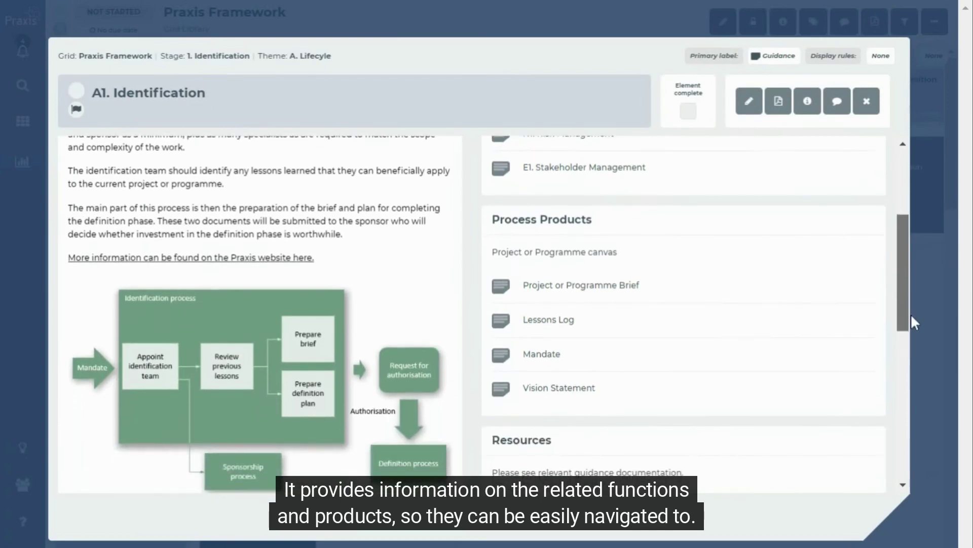
pyautogui.moveTo(911, 314); pyautogui.dragTo(922, 460)
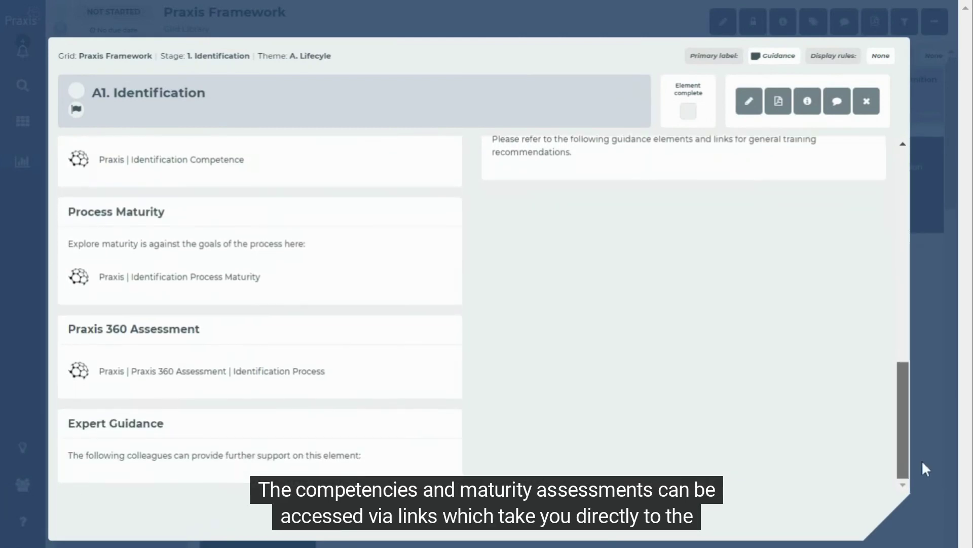
pyautogui.moveTo(922, 460)
pyautogui.mouseDown()
pyautogui.moveTo(934, 441)
pyautogui.moveTo(937, 388)
pyautogui.mouseUp()
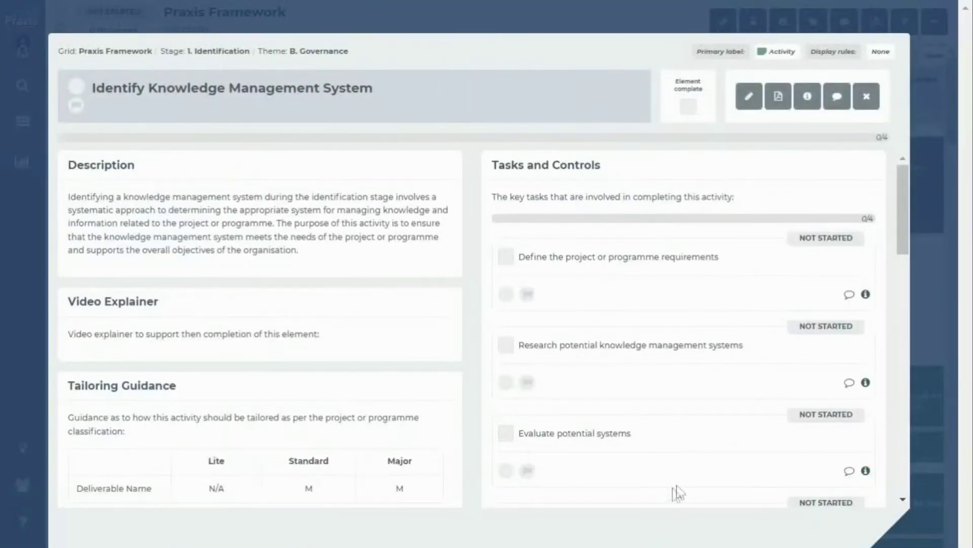
pyautogui.scroll(-3, 685, 491)
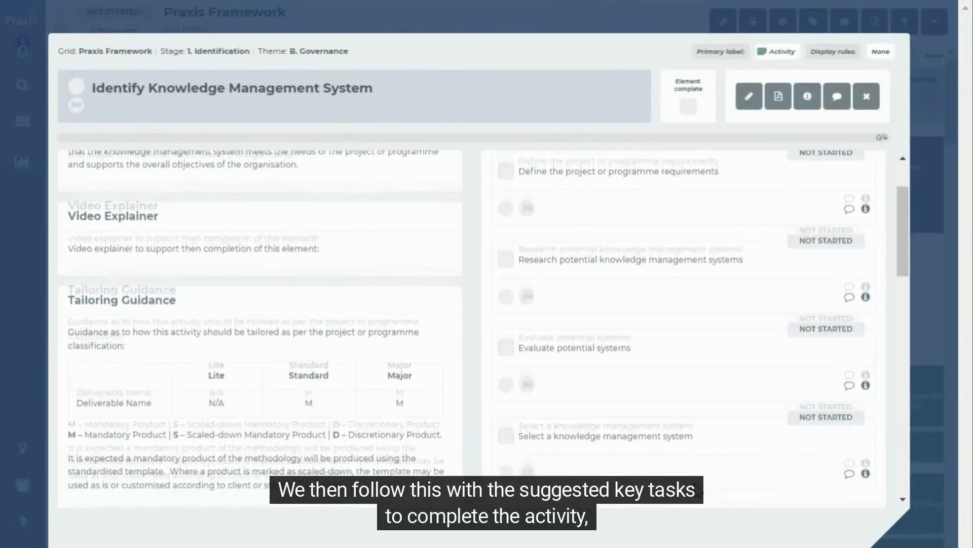
pyautogui.scroll(-3, 699, 482)
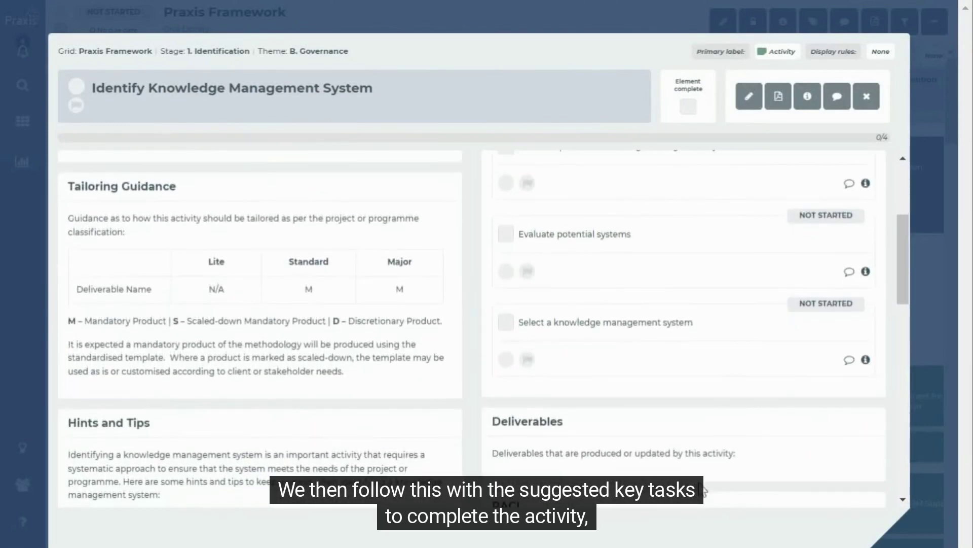
pyautogui.scroll(-2, 699, 483)
pyautogui.scroll(-2, 699, 483)
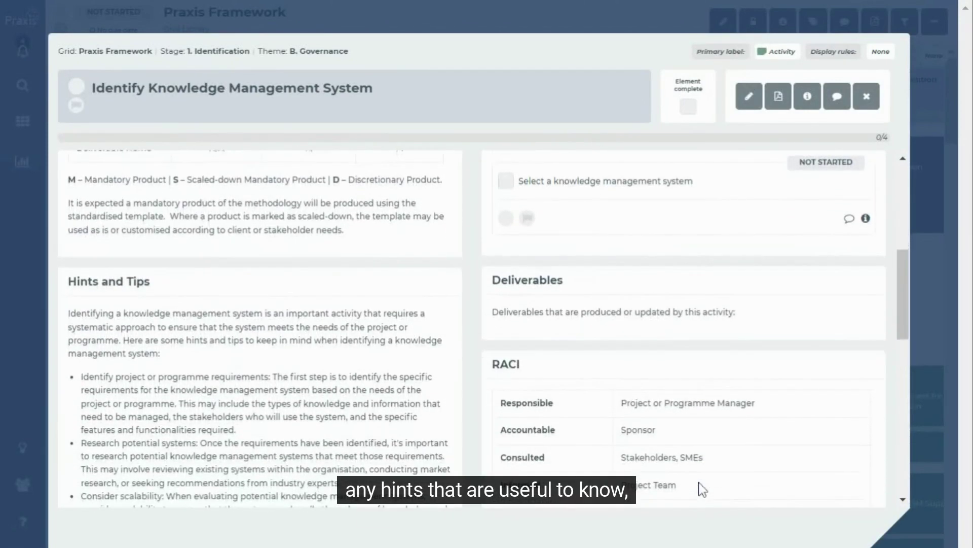
pyautogui.scroll(-1, 699, 482)
pyautogui.scroll(-1, 699, 483)
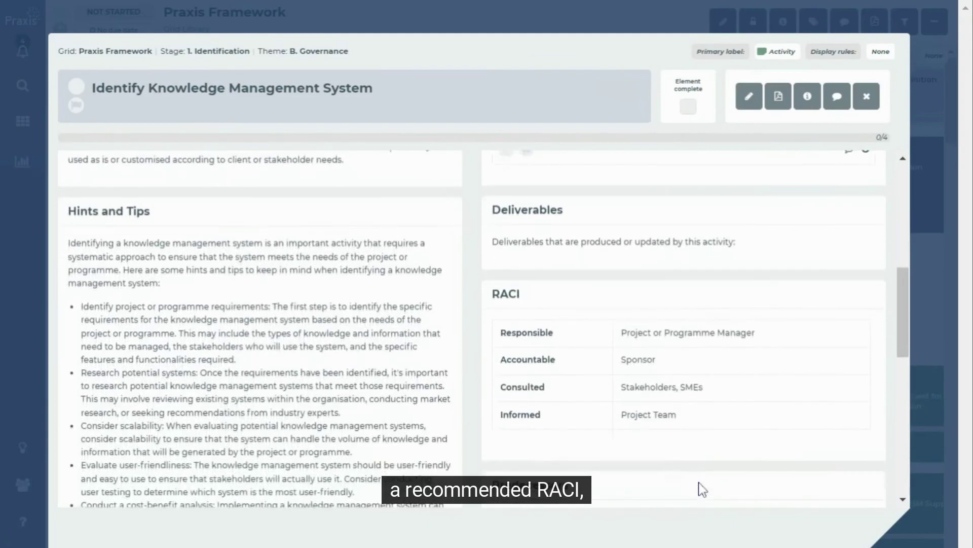
pyautogui.scroll(-1, 699, 483)
pyautogui.scroll(-1, 699, 482)
pyautogui.scroll(-1, 699, 483)
pyautogui.scroll(-1, 699, 478)
pyautogui.scroll(-1, 699, 478)
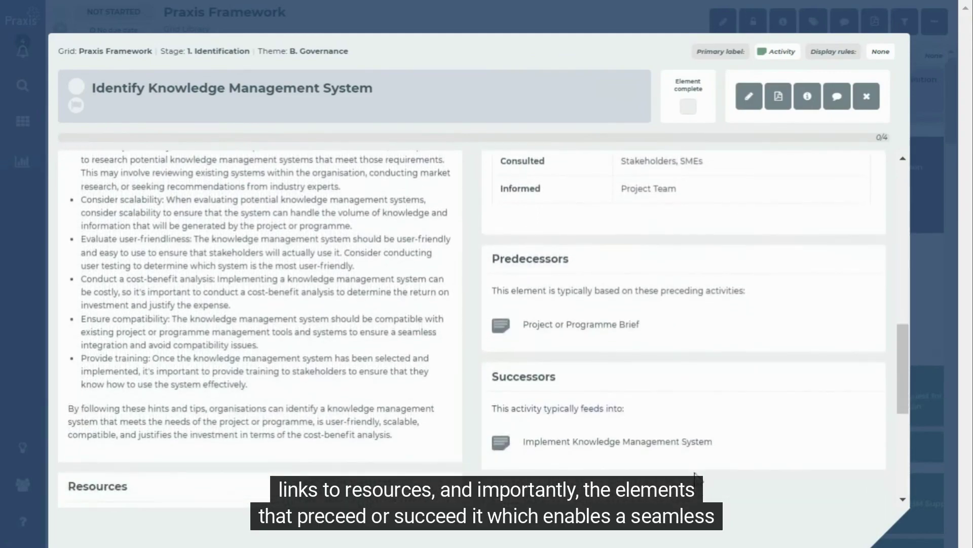
pyautogui.scroll(-1, 699, 479)
pyautogui.scroll(-2, 699, 477)
pyautogui.scroll(-1, 699, 477)
pyautogui.scroll(-2, 699, 477)
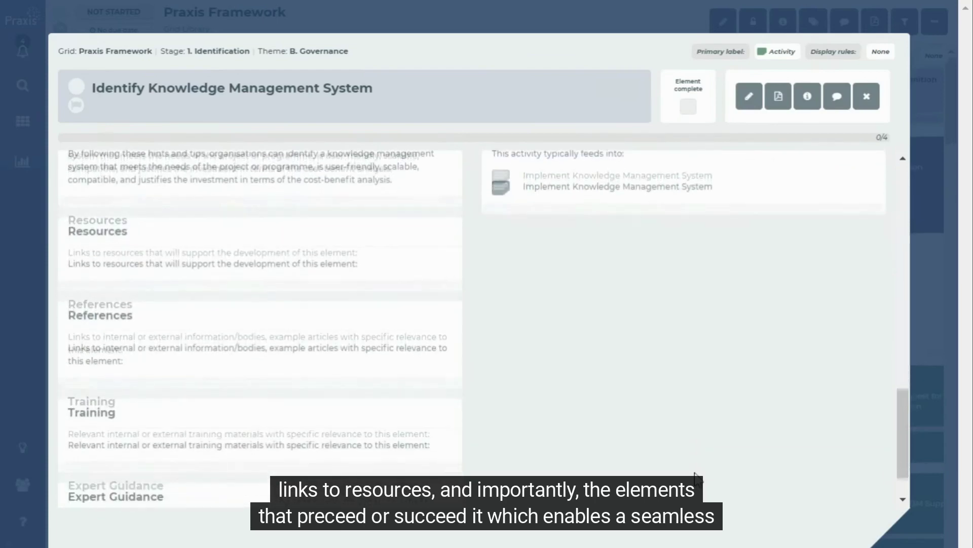
pyautogui.scroll(-1, 700, 478)
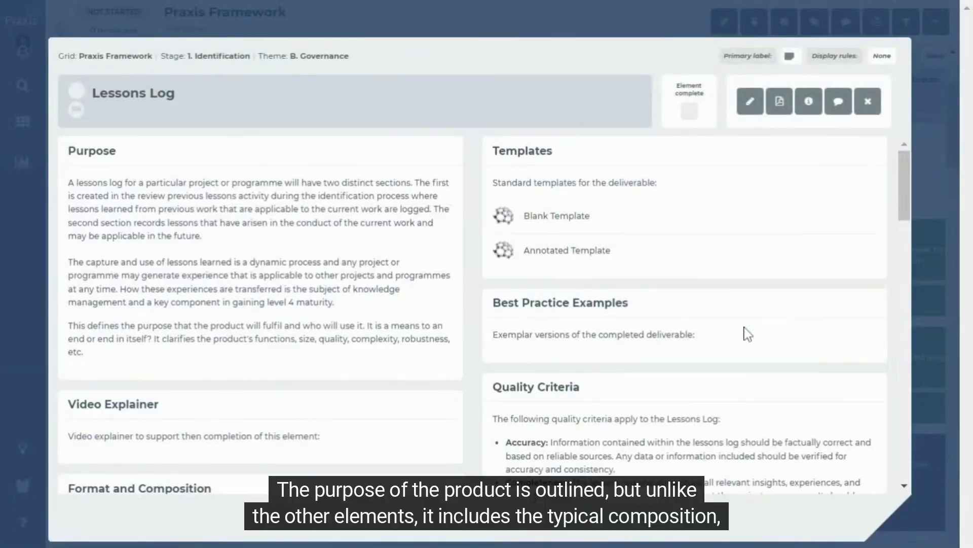
pyautogui.moveTo(905, 186); pyautogui.dragTo(924, 384)
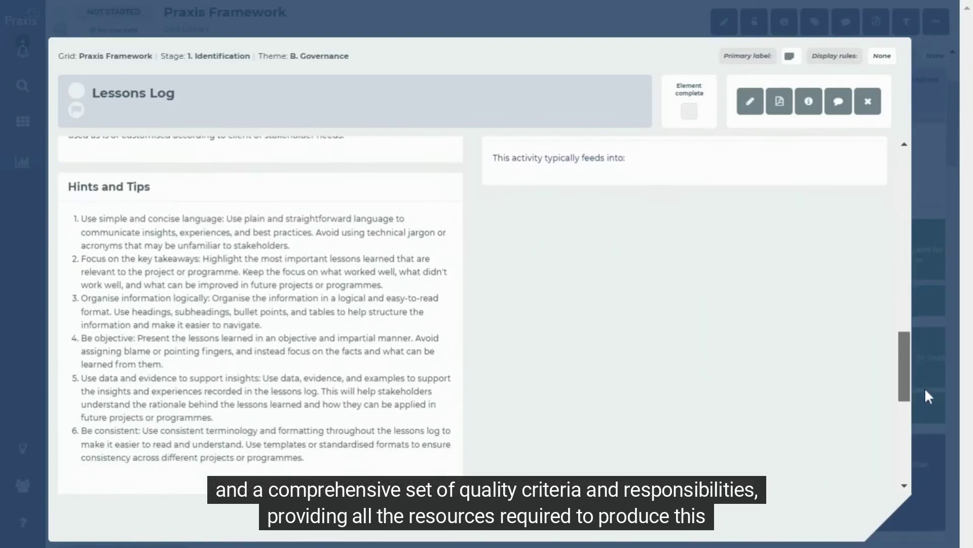
pyautogui.moveTo(925, 384); pyautogui.dragTo(928, 477)
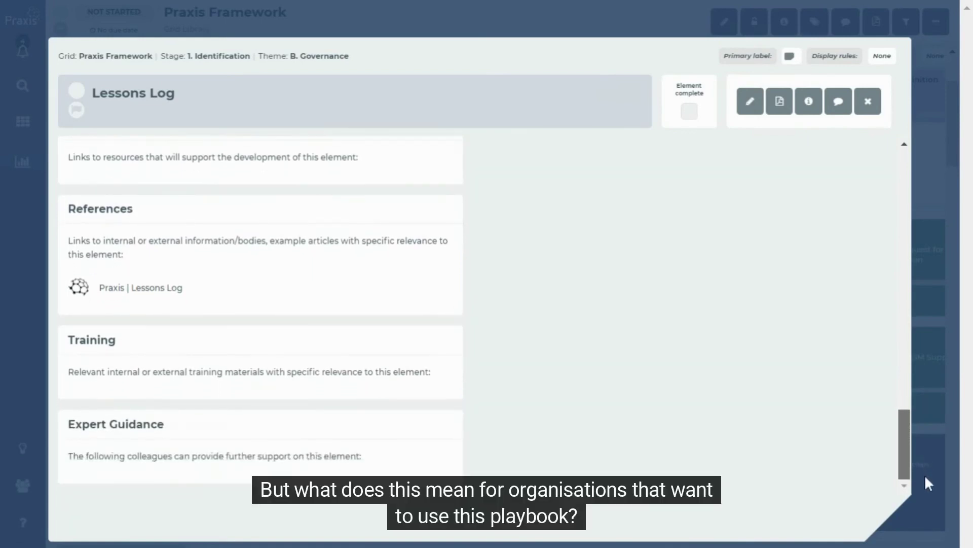
pyautogui.moveTo(928, 482)
pyautogui.mouseDown()
pyautogui.moveTo(969, 339)
pyautogui.moveTo(970, 182)
pyautogui.mouseUp()
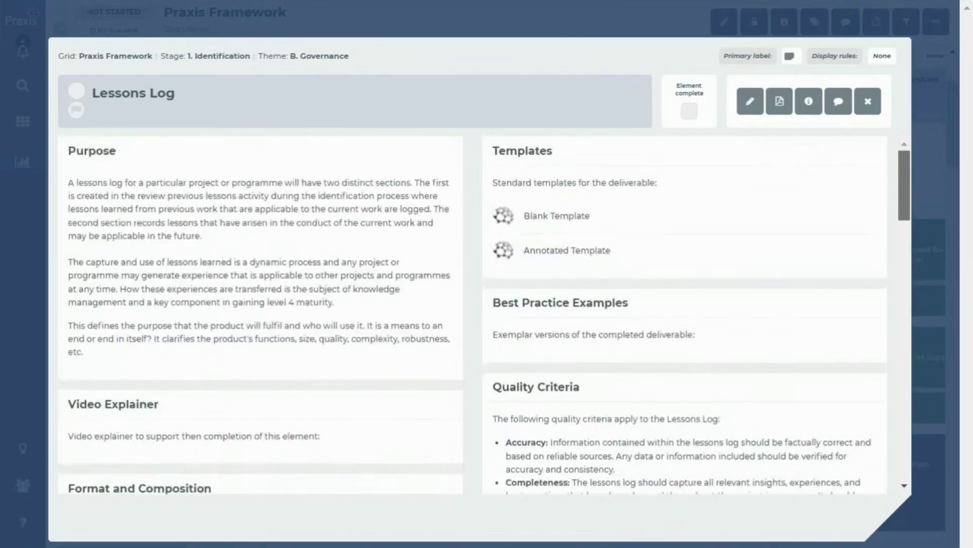
pyautogui.scroll(-2, 684, 319)
pyautogui.scroll(2, 685, 320)
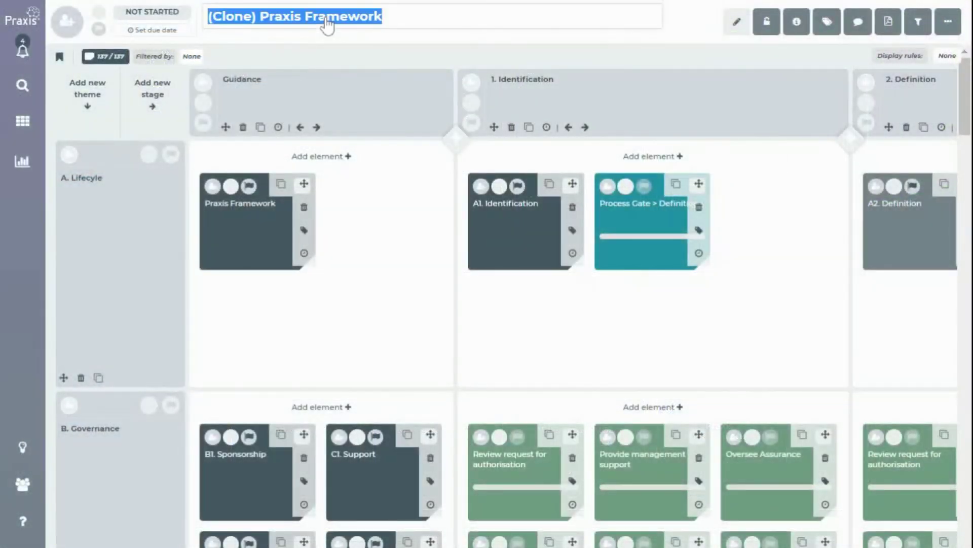
pyautogui.write('Project X')
# Step: Confirm the grid name 'Project X' and delete the RAM card
pyautogui.click(551, 360)
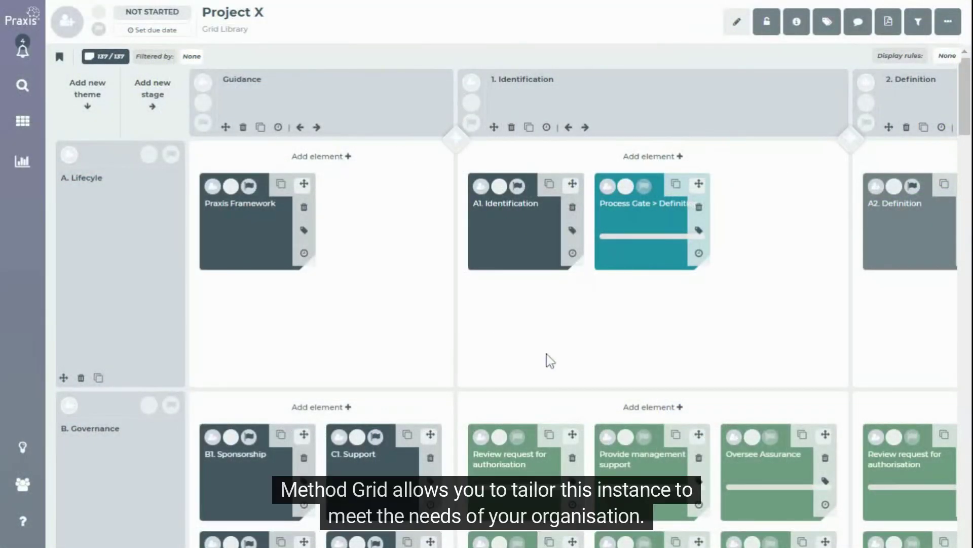
pyautogui.scroll(-5, 551, 359)
pyautogui.hscroll(2, 551, 360)
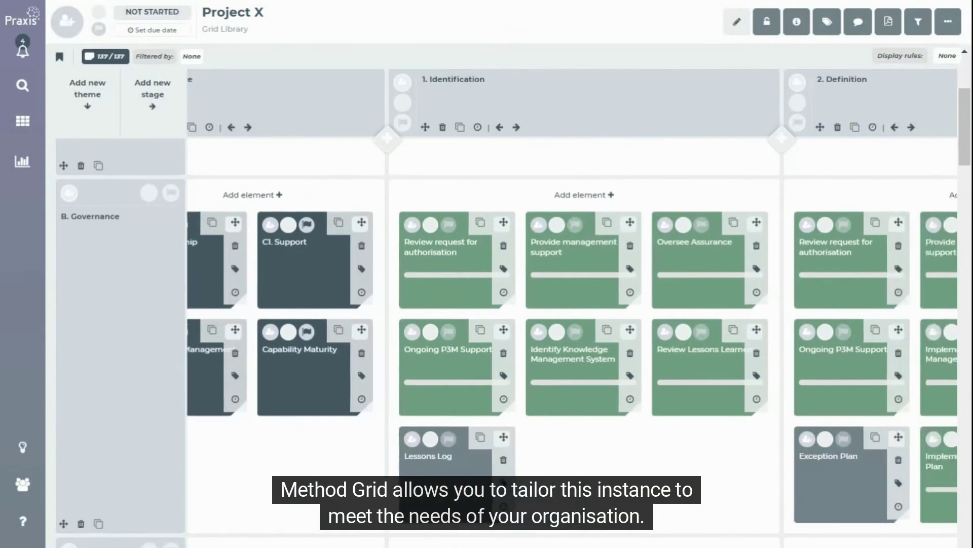
pyautogui.scroll(-3, 552, 359)
pyautogui.scroll(-3, 551, 360)
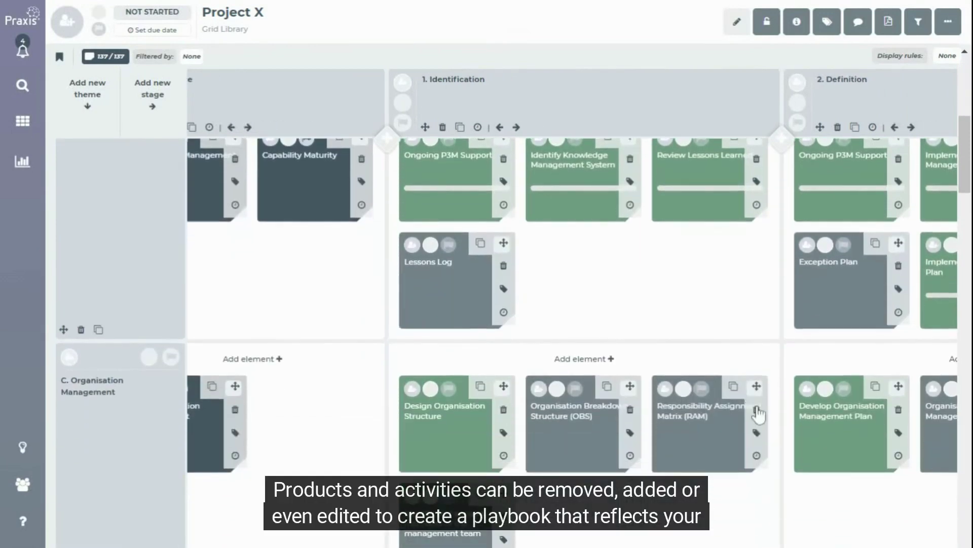
pyautogui.click(757, 411)
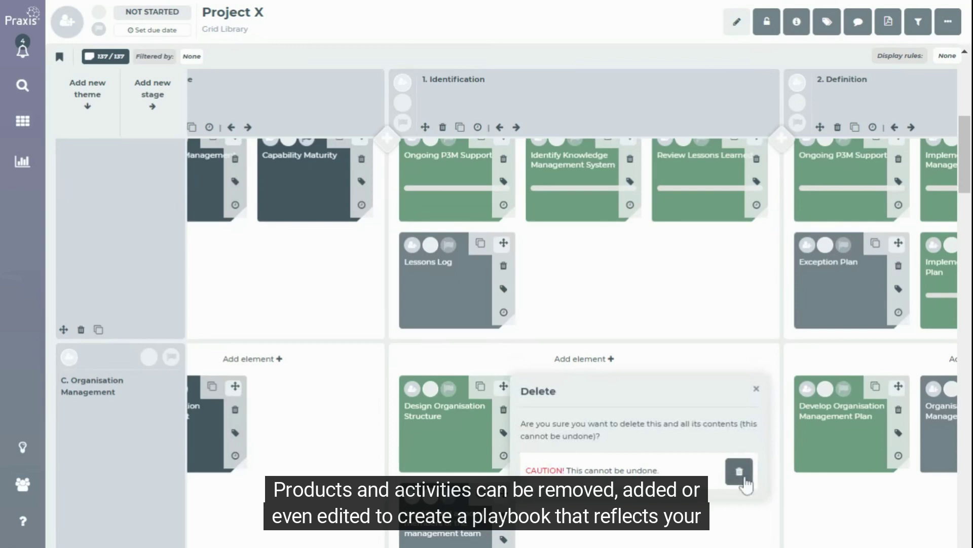
pyautogui.click(740, 472)
pyautogui.moveTo(503, 244); pyautogui.dragTo(799, 274)
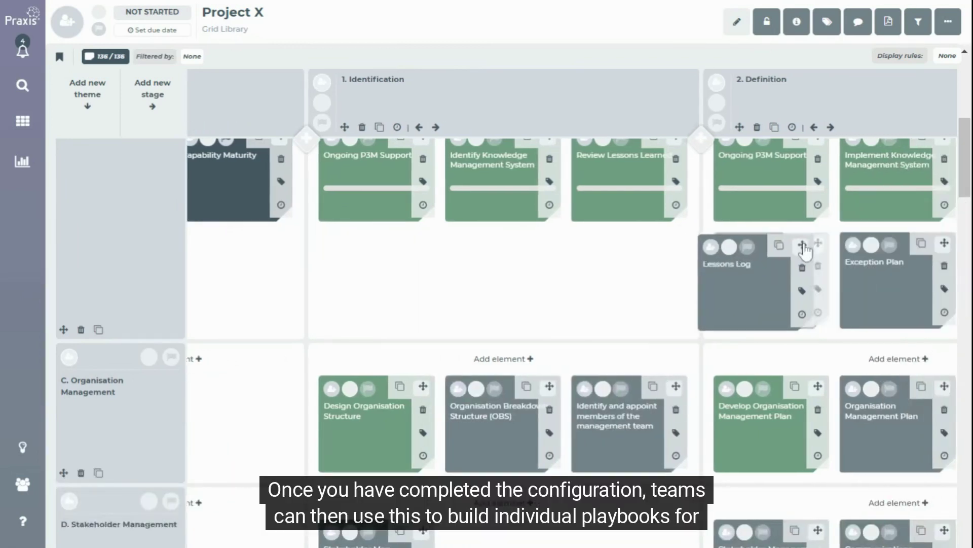
pyautogui.scroll(-3, 799, 274)
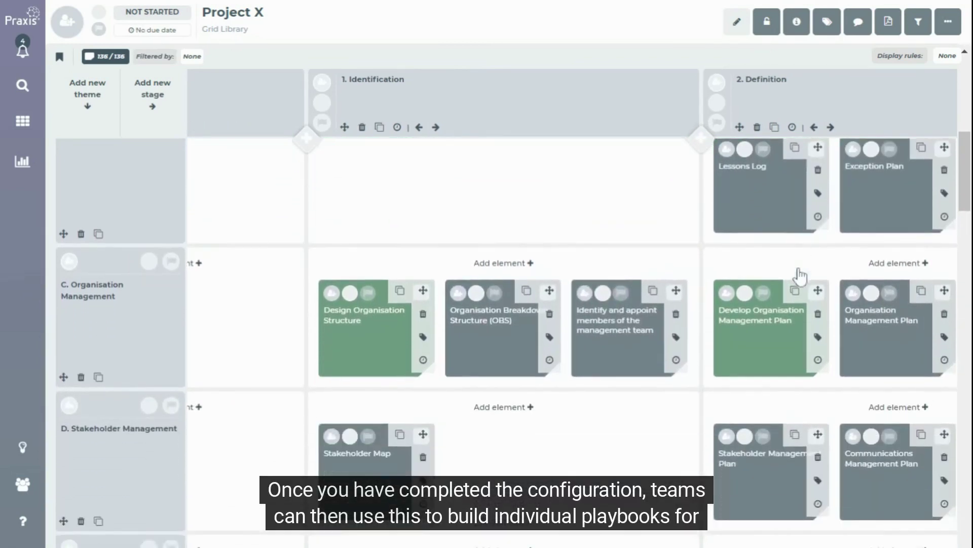
pyautogui.scroll(-3, 798, 274)
pyautogui.moveTo(423, 321); pyautogui.dragTo(751, 367)
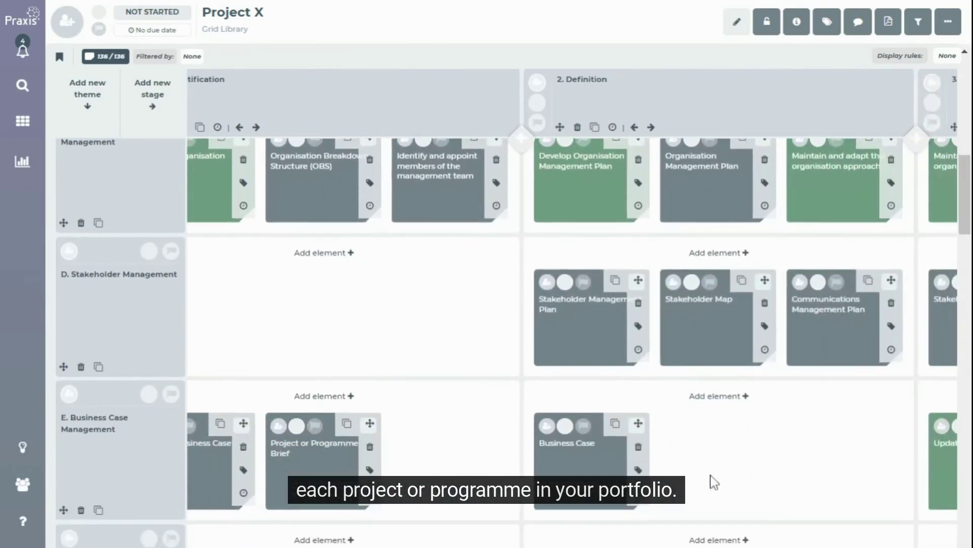
pyautogui.scroll(-5, 715, 426)
pyautogui.hscroll(-3, 533, 342)
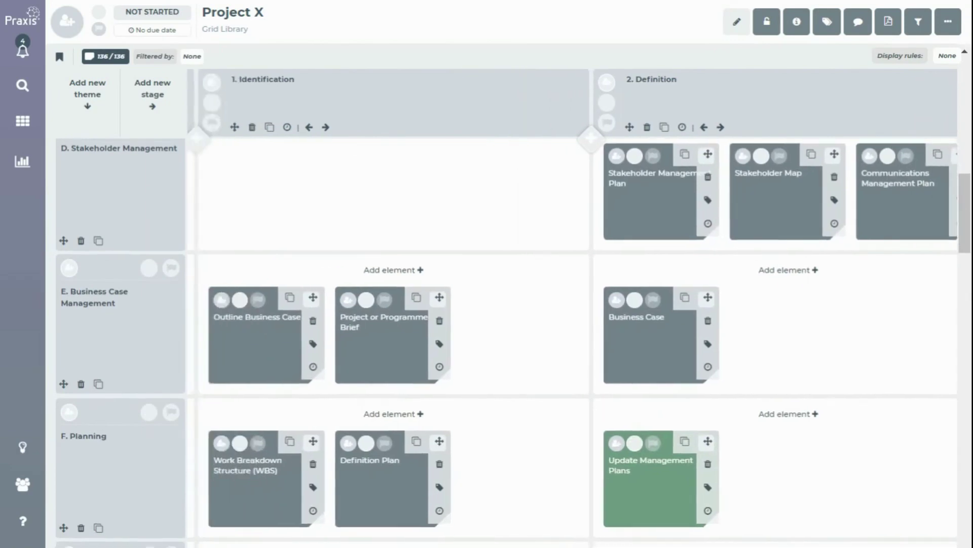